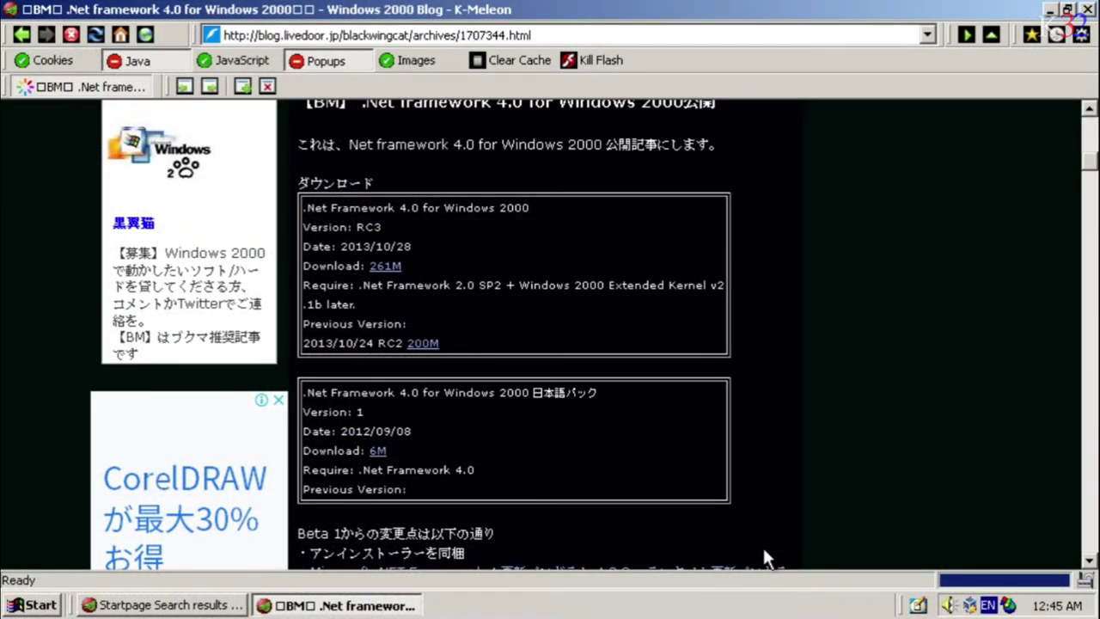
- Start the 200M RC2 download of .NET Framework 4.0 for Windows 2000 and select the 3.5 SP1 RC3a W2k folder
click(427, 343)
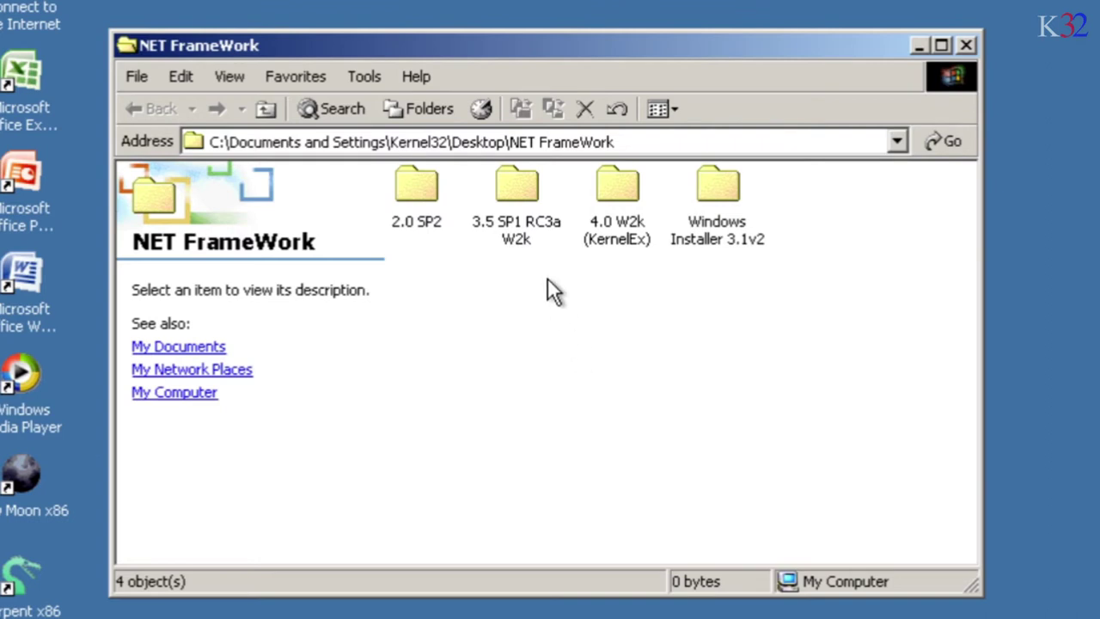
click(513, 187)
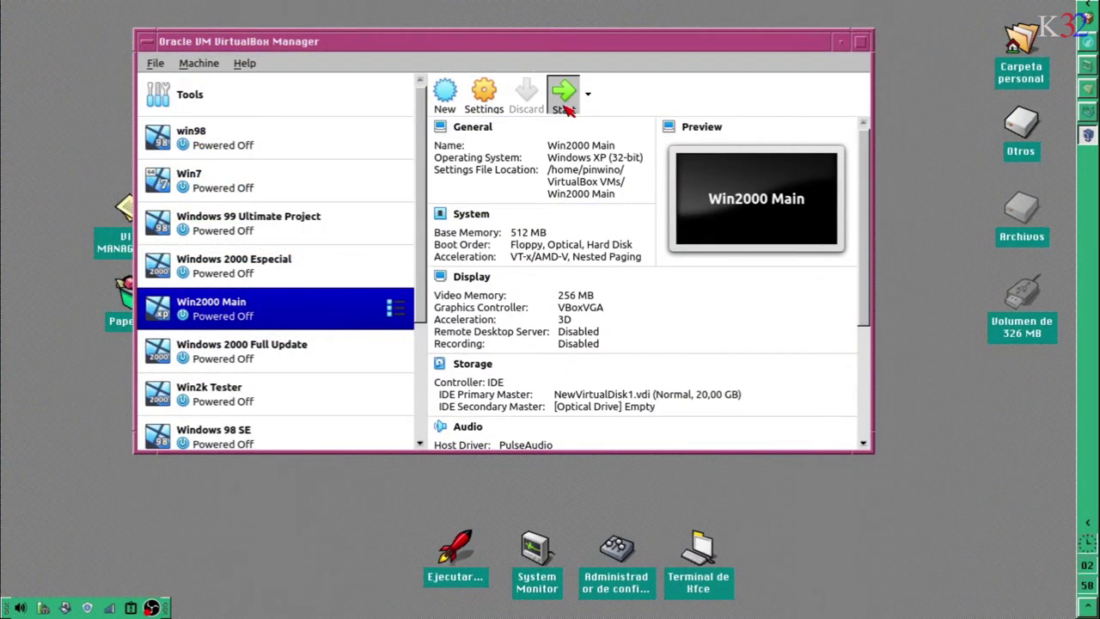
- Start the Win2000 Main virtual machine and move its window toward the centre of the desktop
click(563, 98)
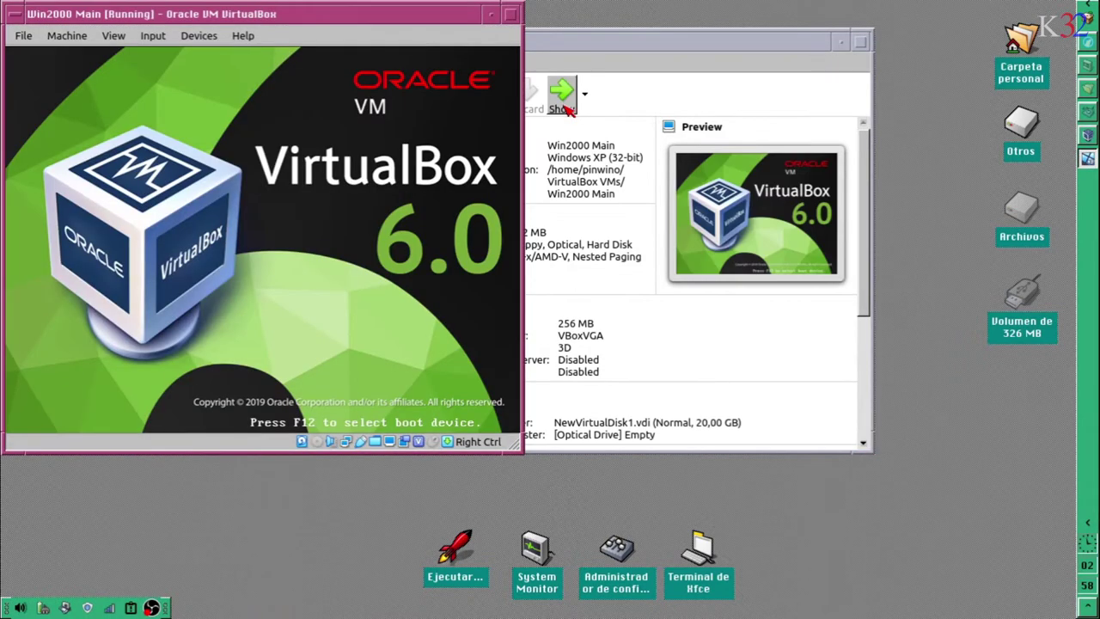
drag(459, 21, 859, 163)
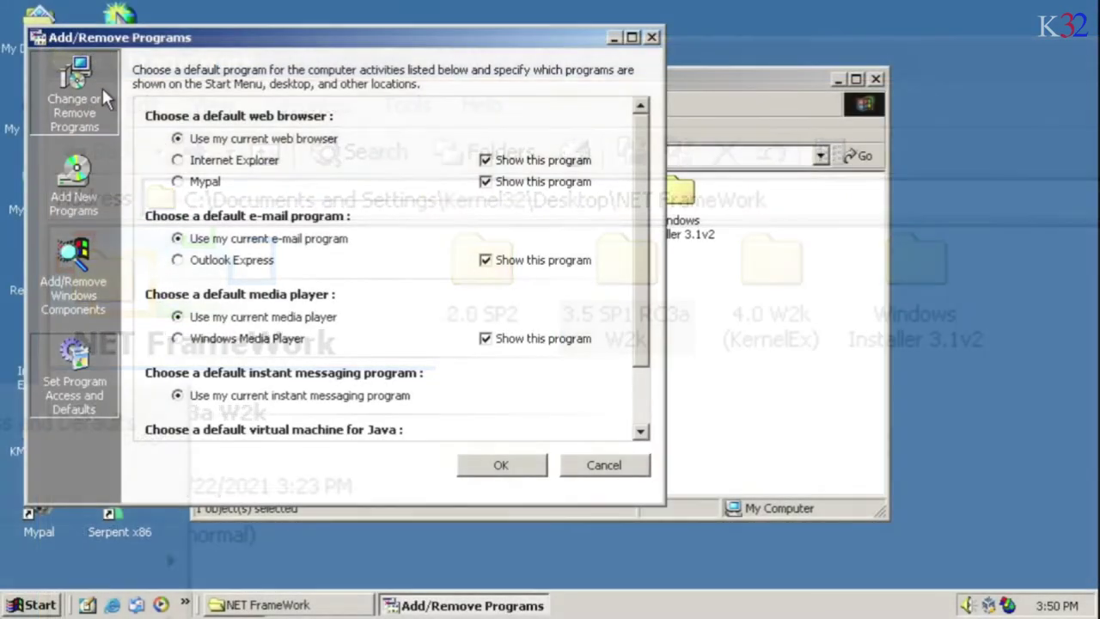
- List the currently installed programs and check the Windows 2000 Extended Kernel Project entry
click(102, 88)
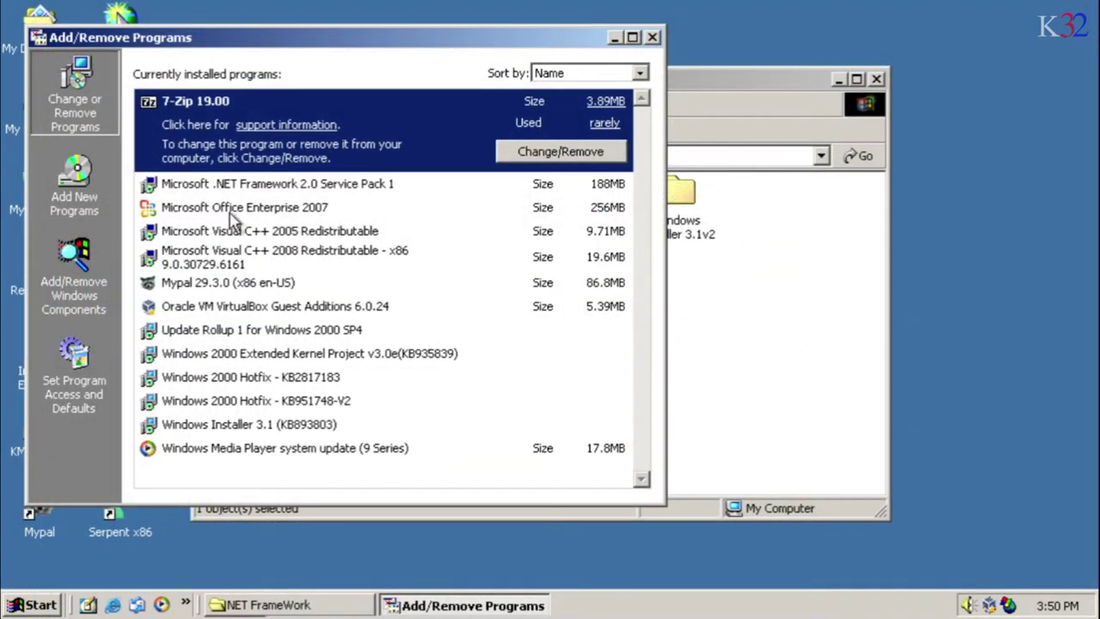
click(273, 354)
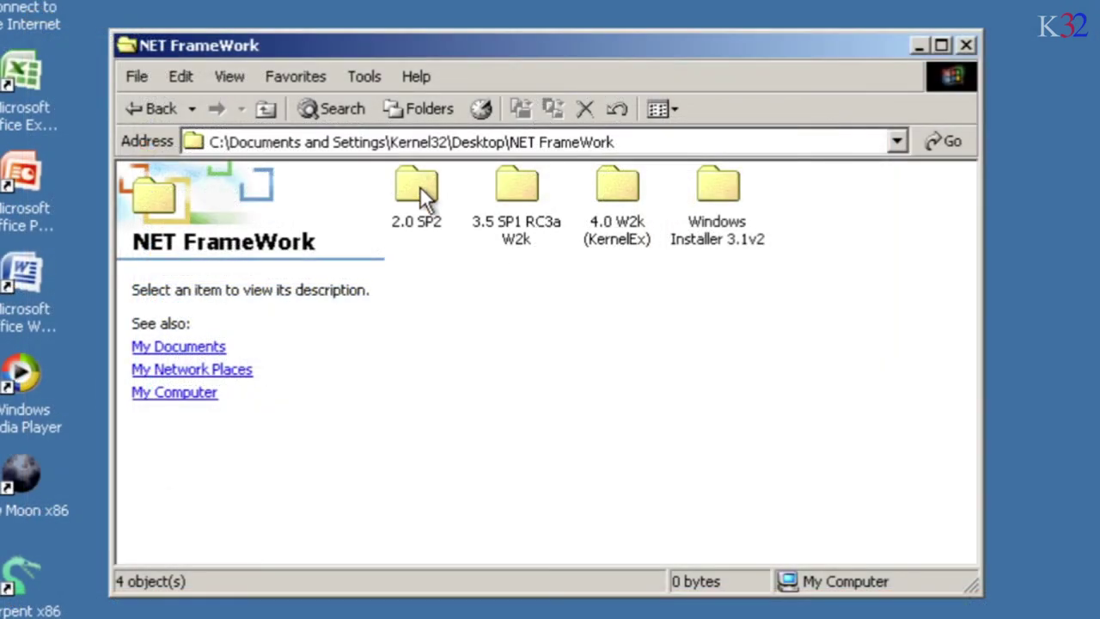
- Install .NET Framework 2.0 SP2 from NetFx20SP2_x86 in the 2.0 SP2 folder, accepting the license terms, and close the setup
double_click(419, 187)
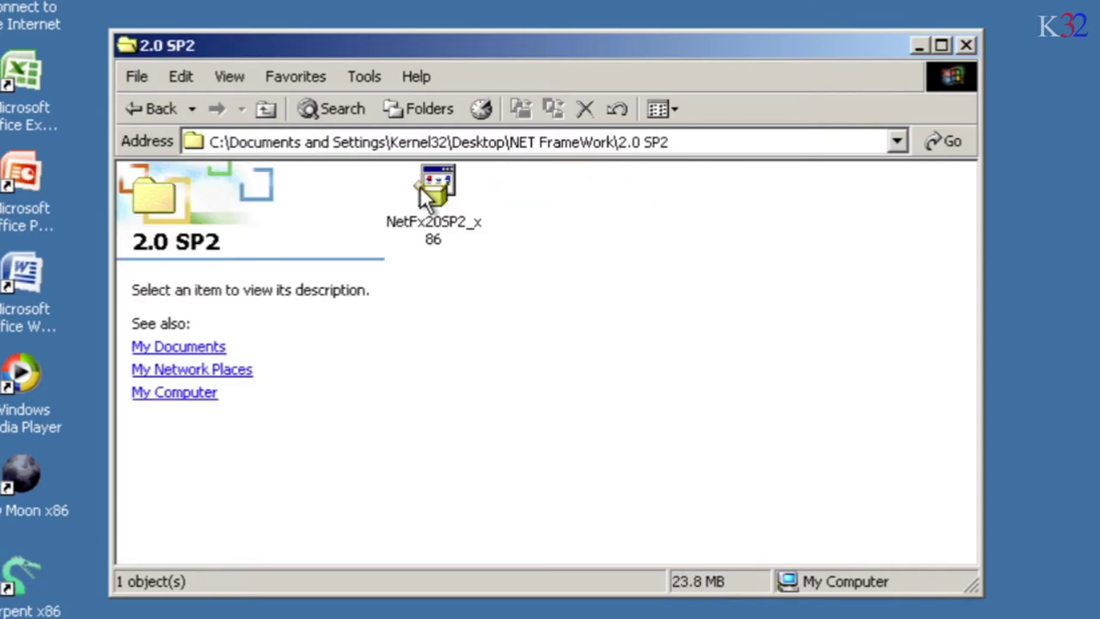
double_click(436, 193)
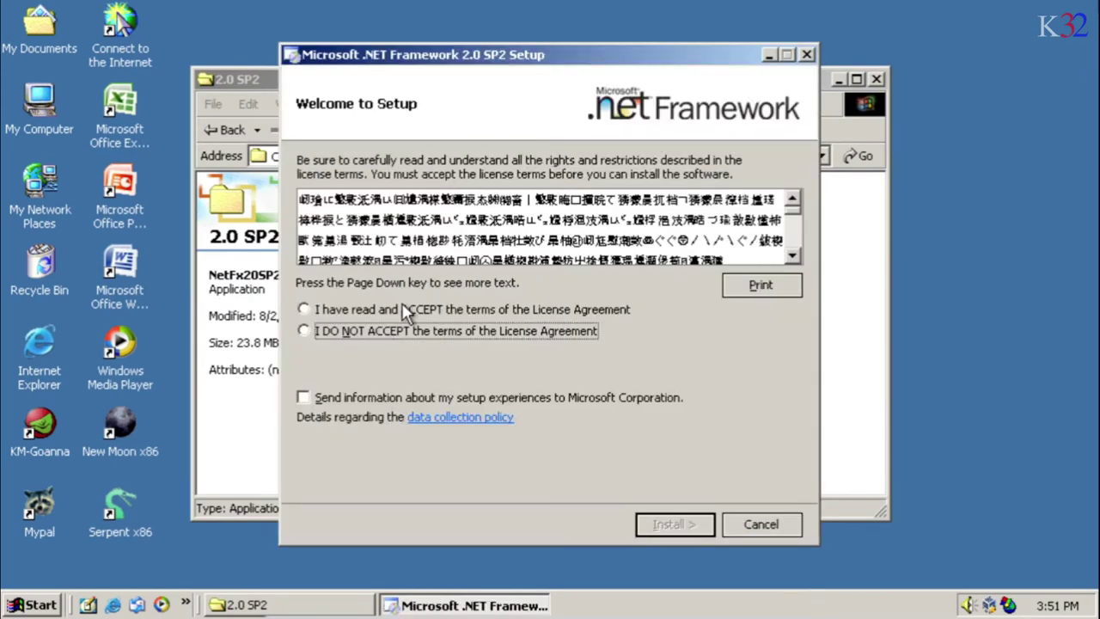
click(303, 309)
click(667, 523)
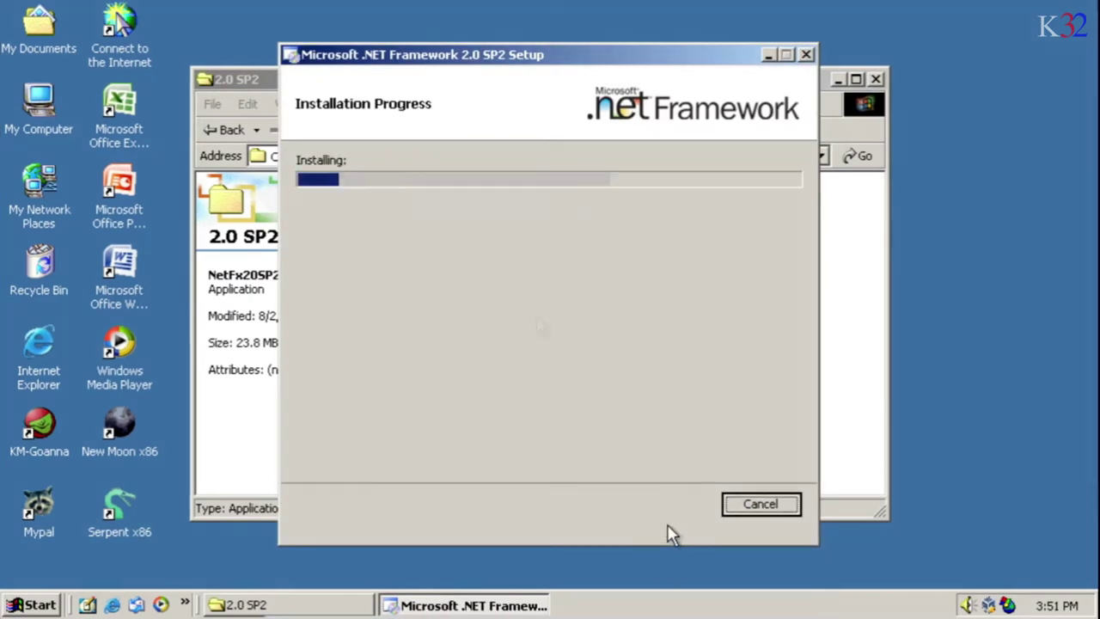
click(763, 510)
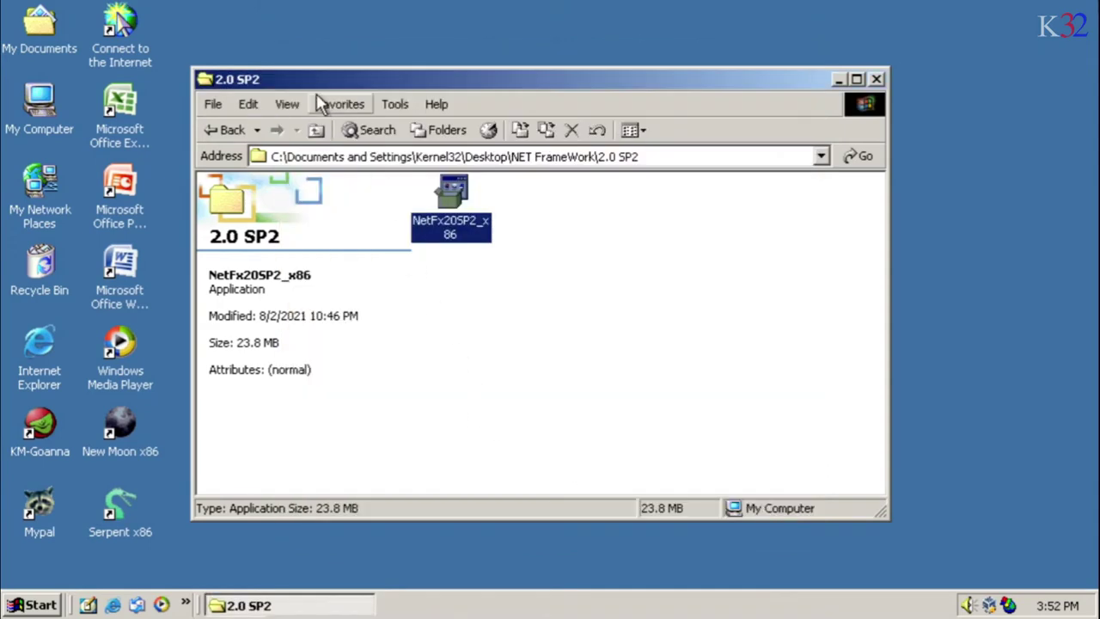
- Install .NET Framework 3.5 SP1 for Windows 2000 by running NetFX35W2KRC3a from the 3.5 SP1 RC3a W2k folder and continuing through its console pauses
click(315, 130)
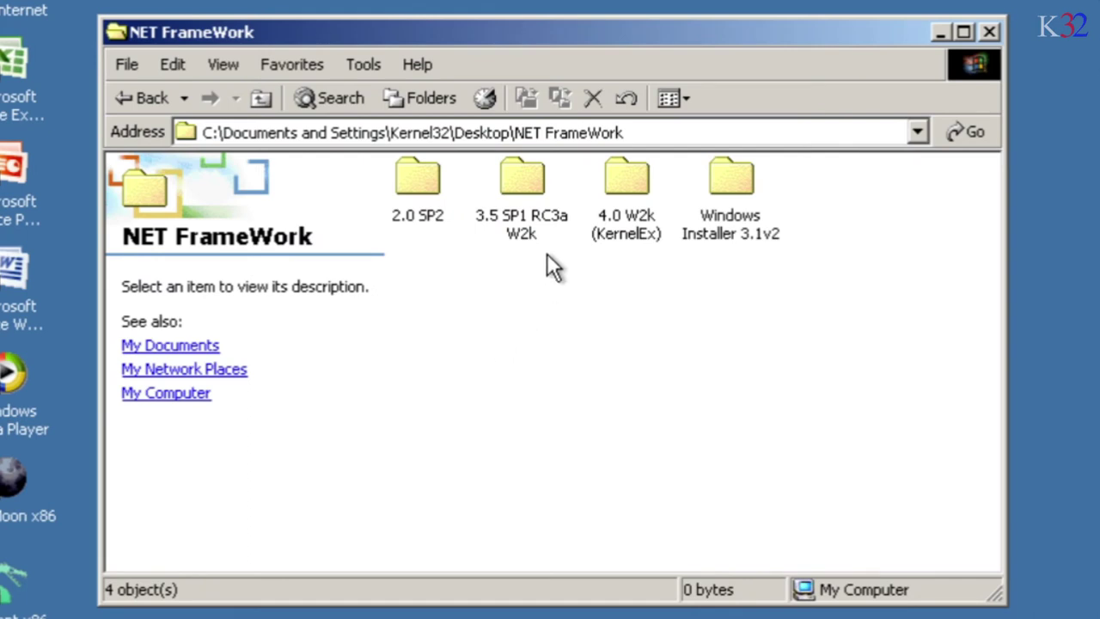
double_click(530, 210)
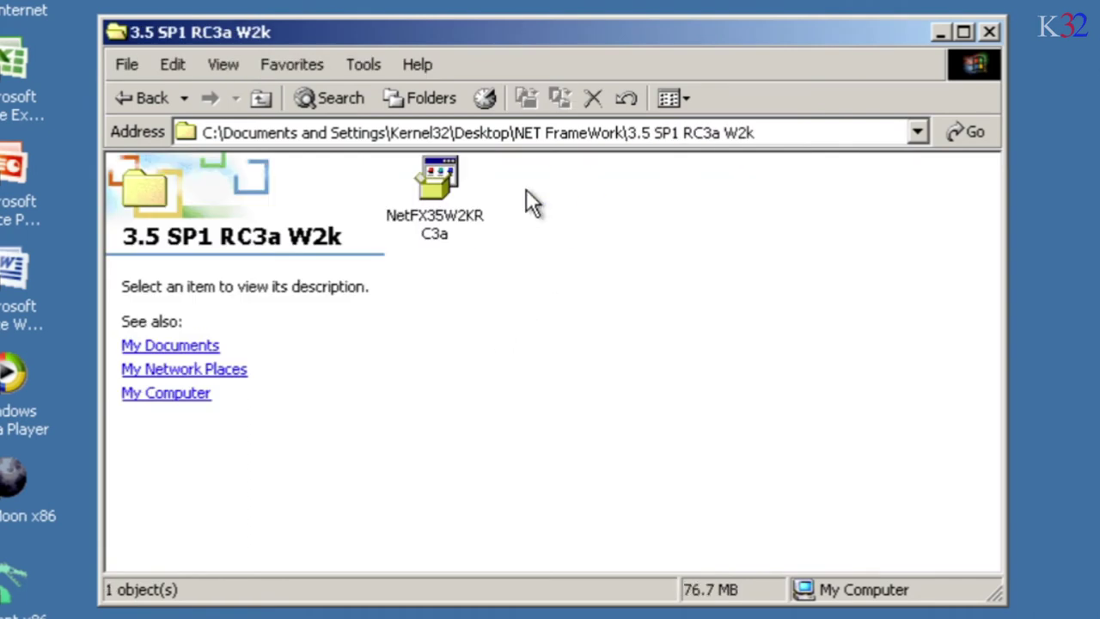
double_click(424, 164)
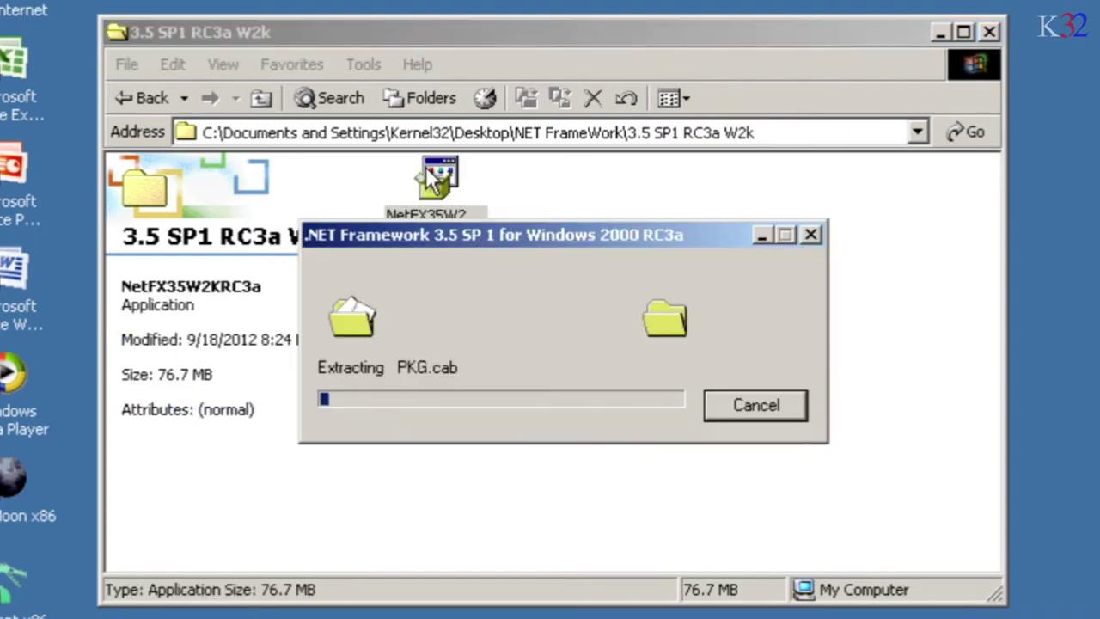
drag(535, 220, 560, 247)
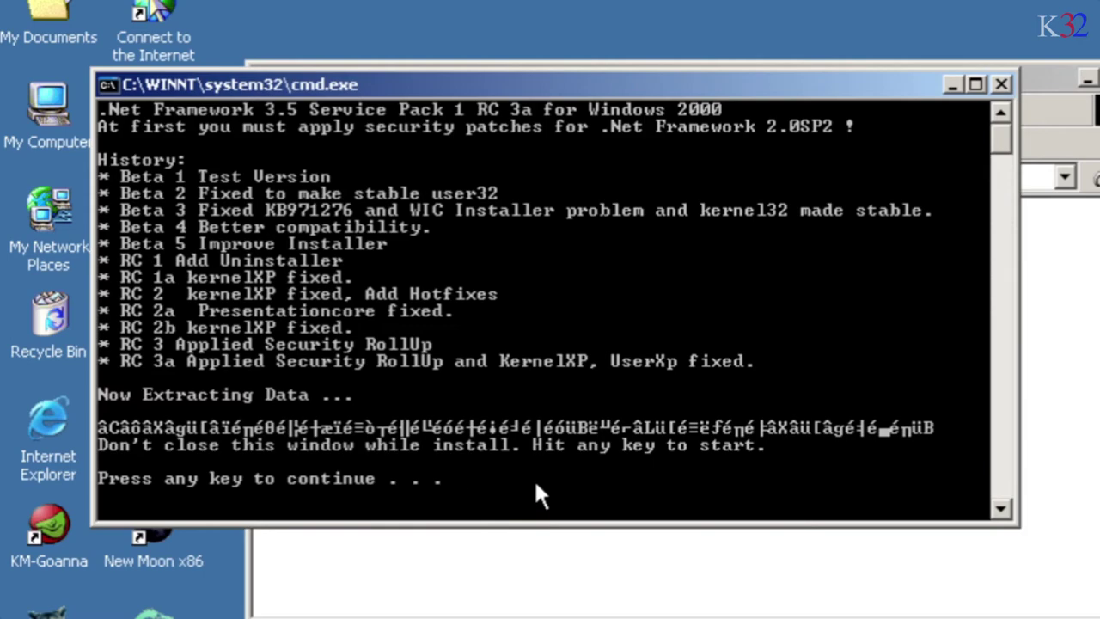
key(Return)
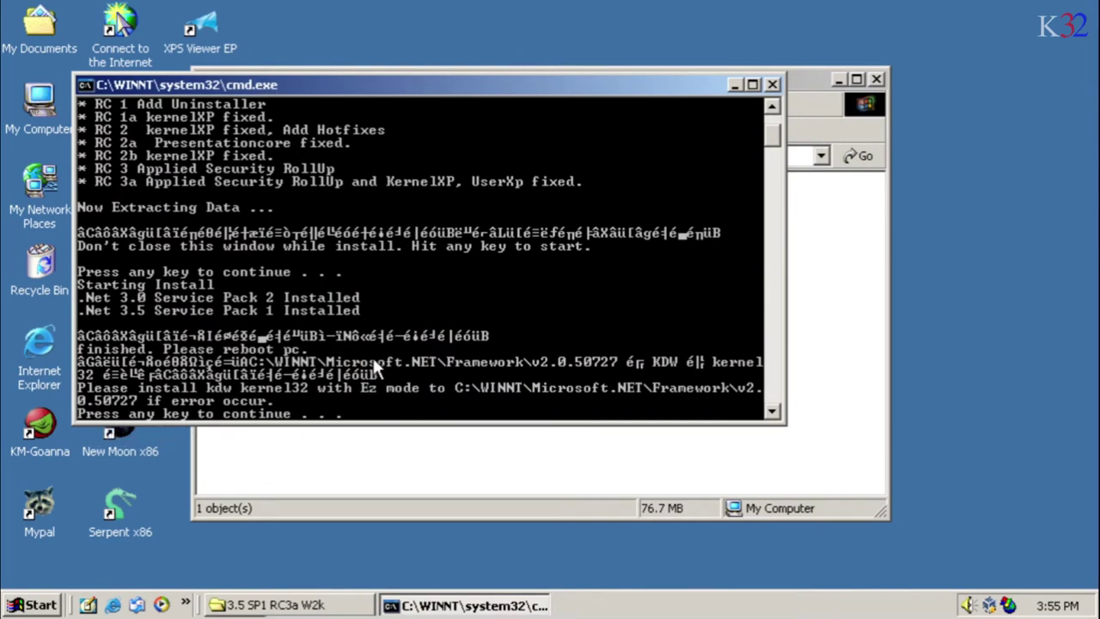
key(Return)
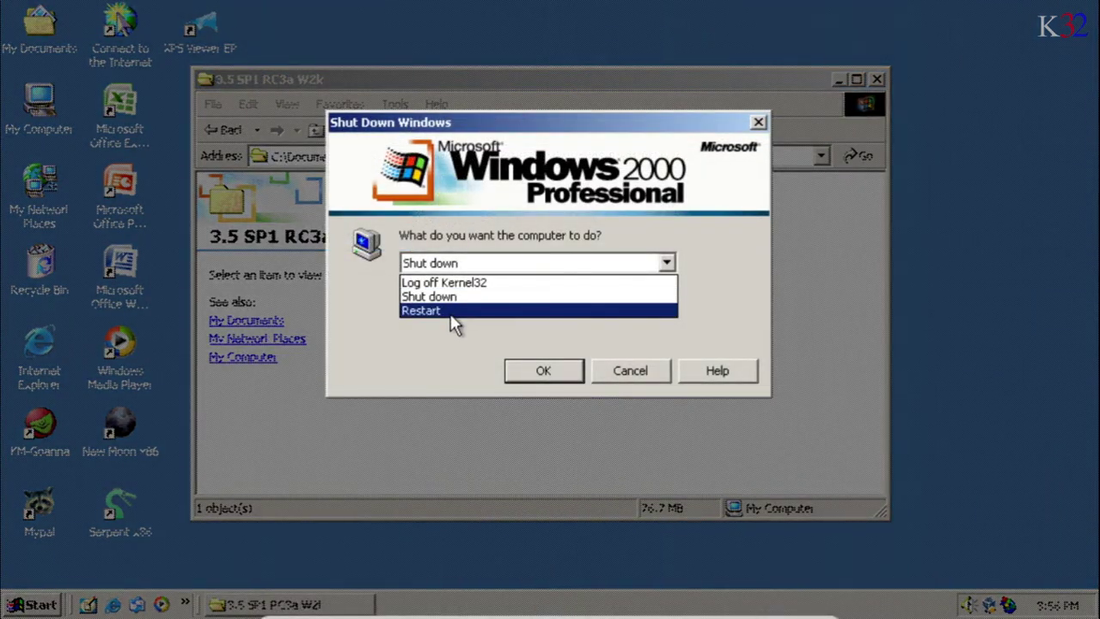
- Restart Windows 2000 and check the Microsoft .NET Framework 3.5 SP1 entry in the installed programs list
click(453, 311)
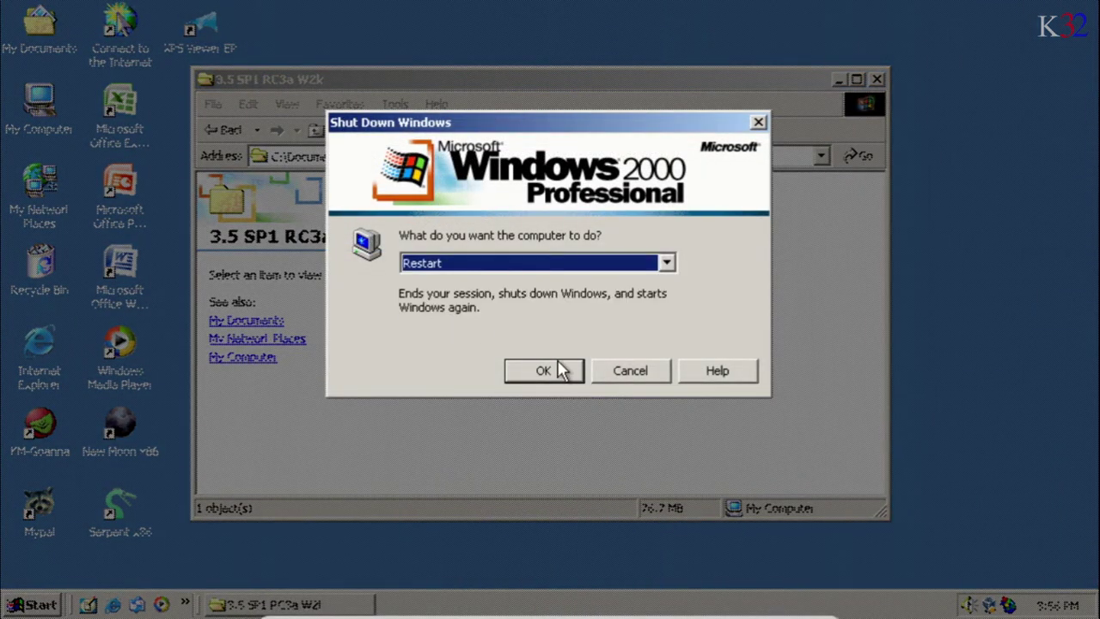
click(559, 370)
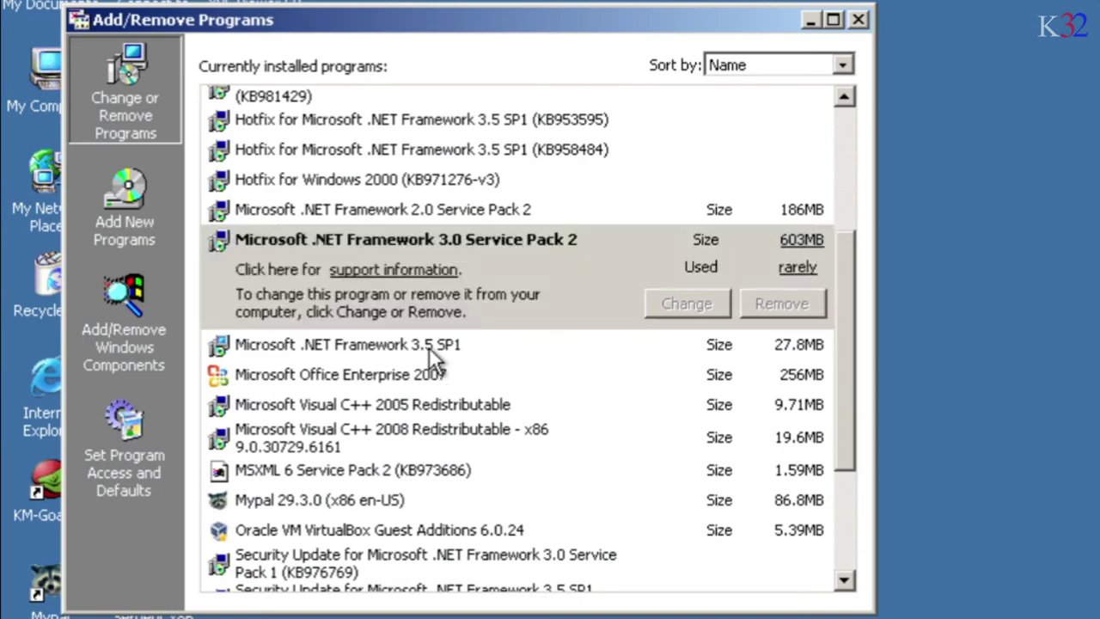
click(428, 347)
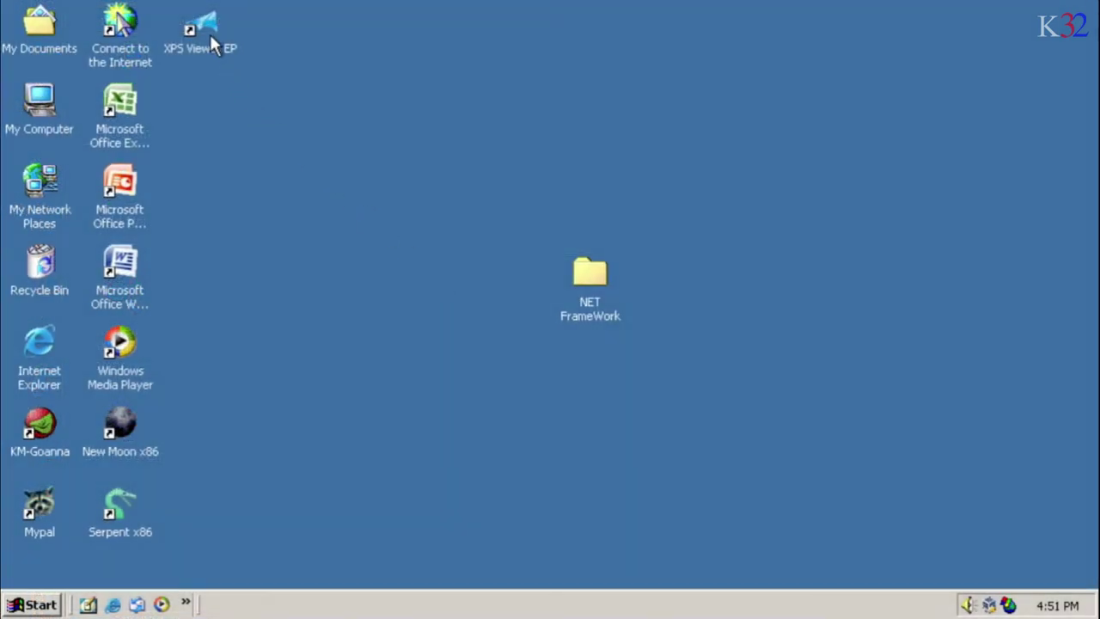
- Launch XPS Viewer EP from the desktop and open its help information
double_click(208, 28)
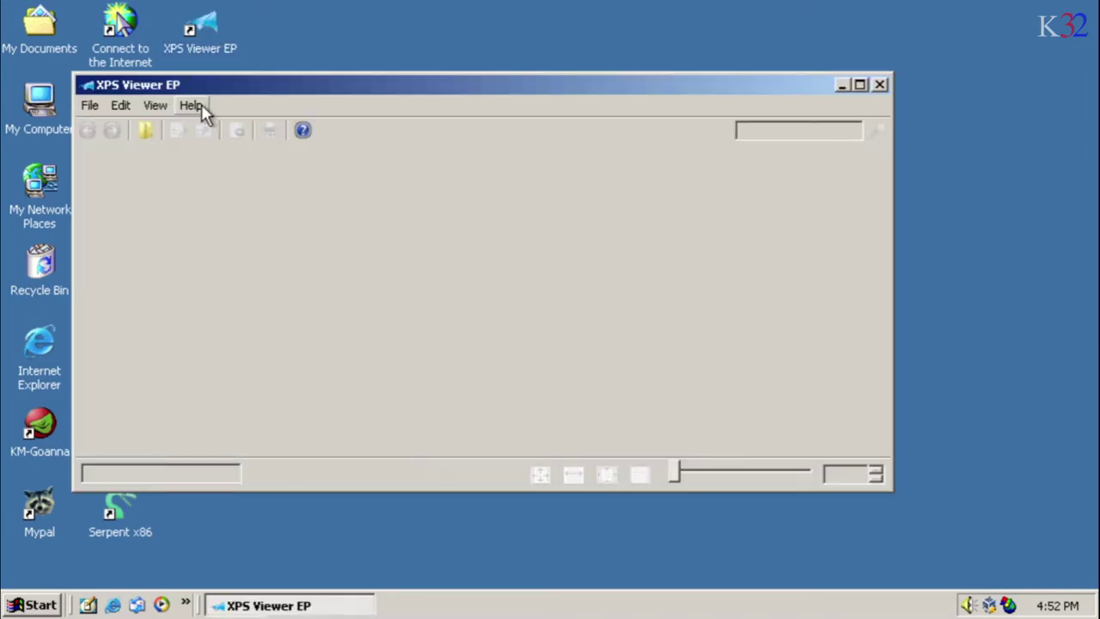
click(201, 104)
click(250, 146)
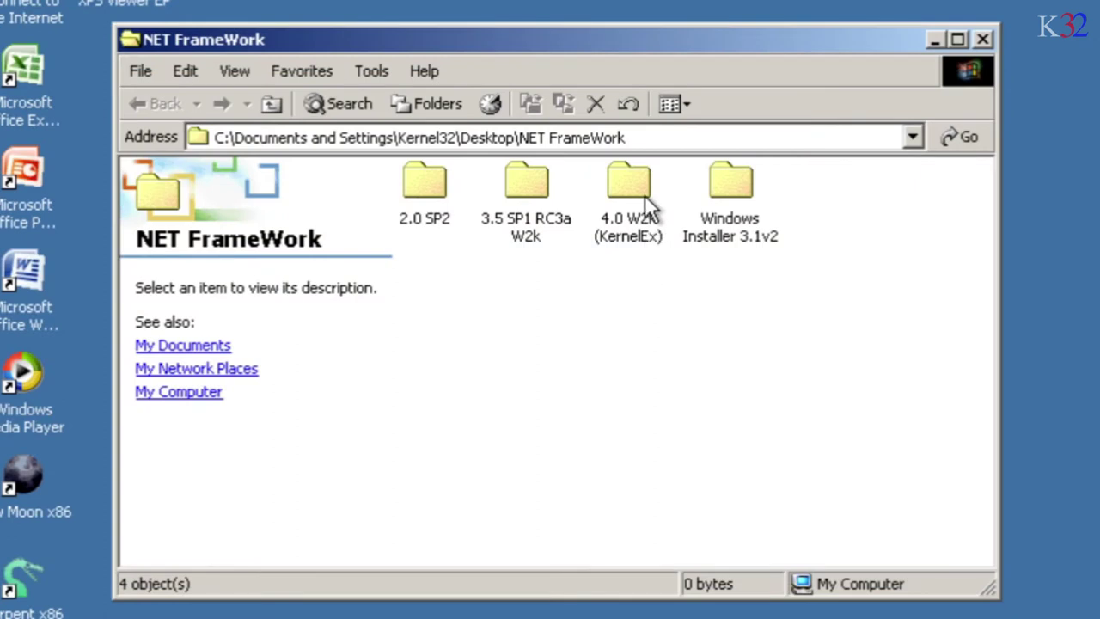
- Run netfx4w2krc3 from the 4.0 W2k (KernelEx) folder and execute the .NET Framework 4.0 installer with the Install option
click(637, 187)
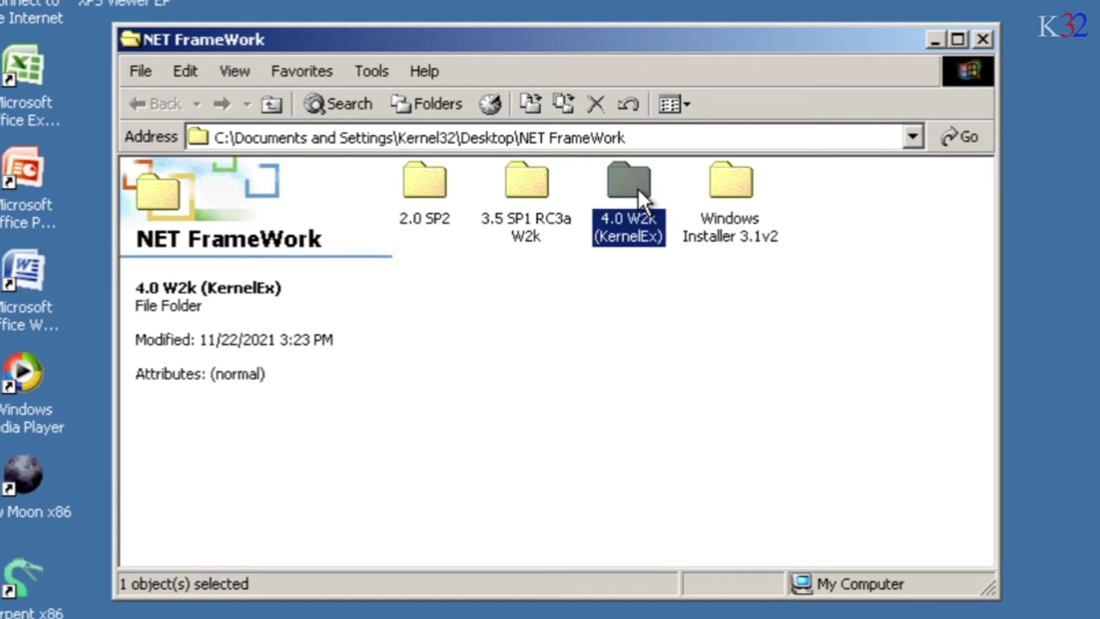
double_click(635, 191)
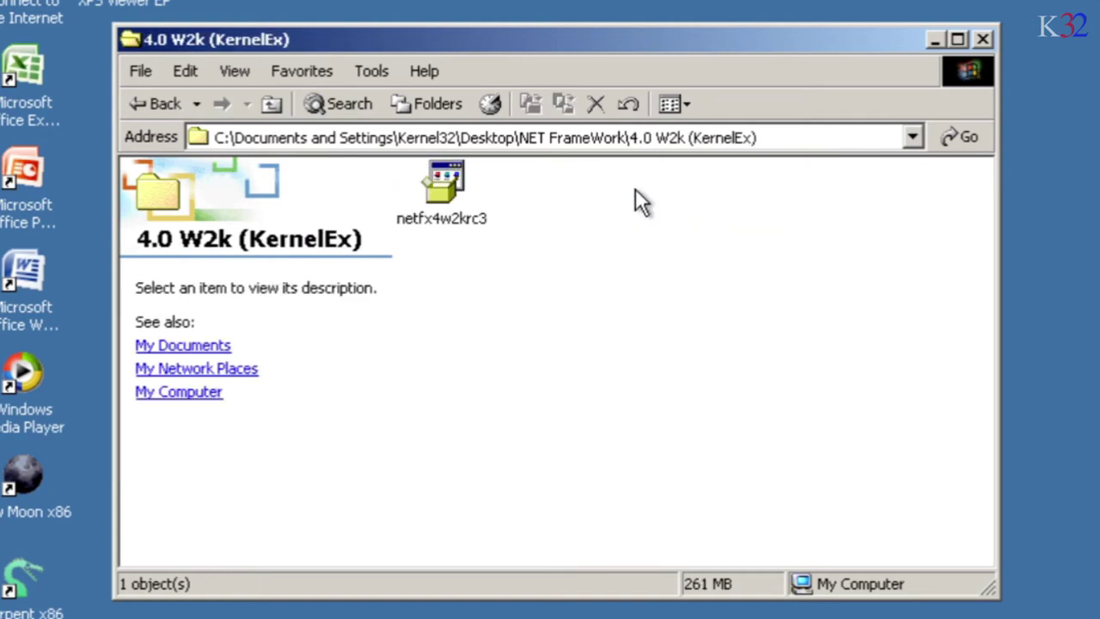
double_click(430, 187)
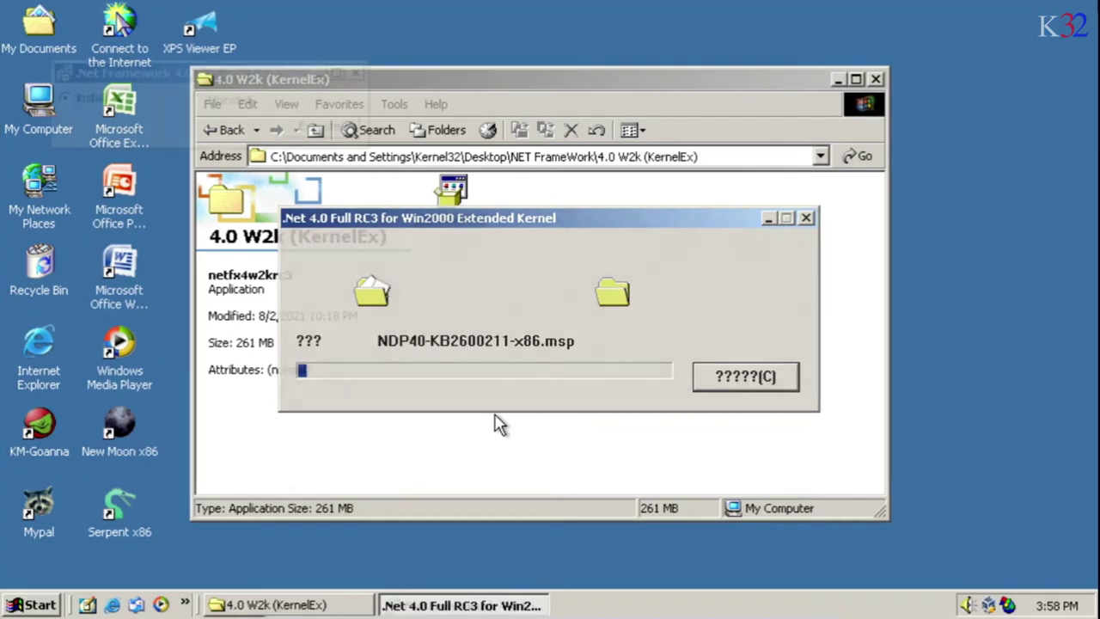
drag(133, 83, 512, 260)
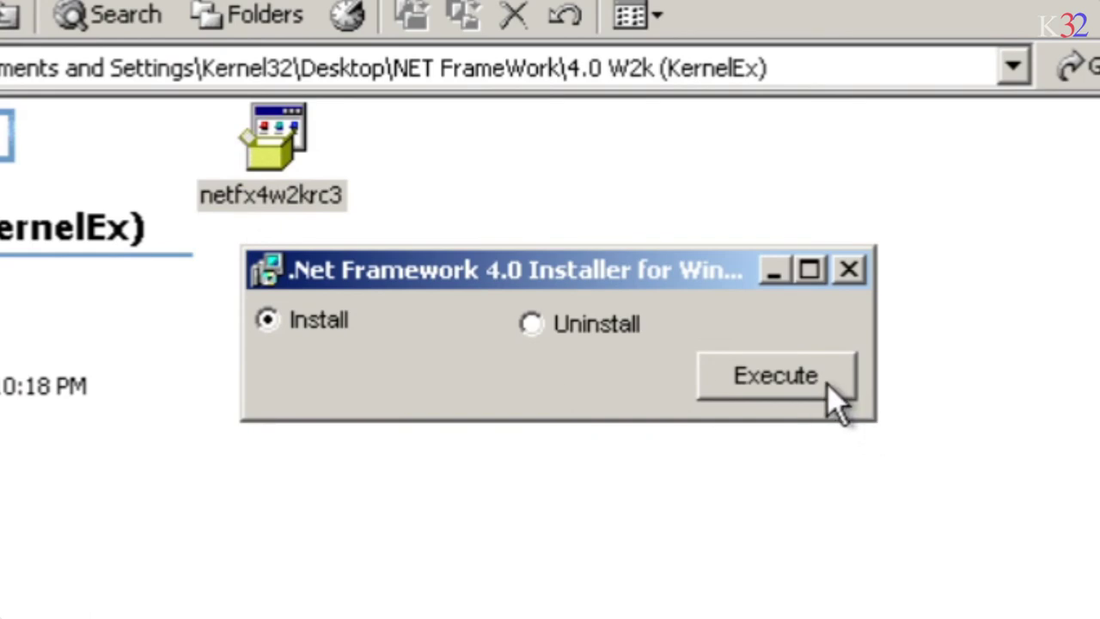
click(829, 396)
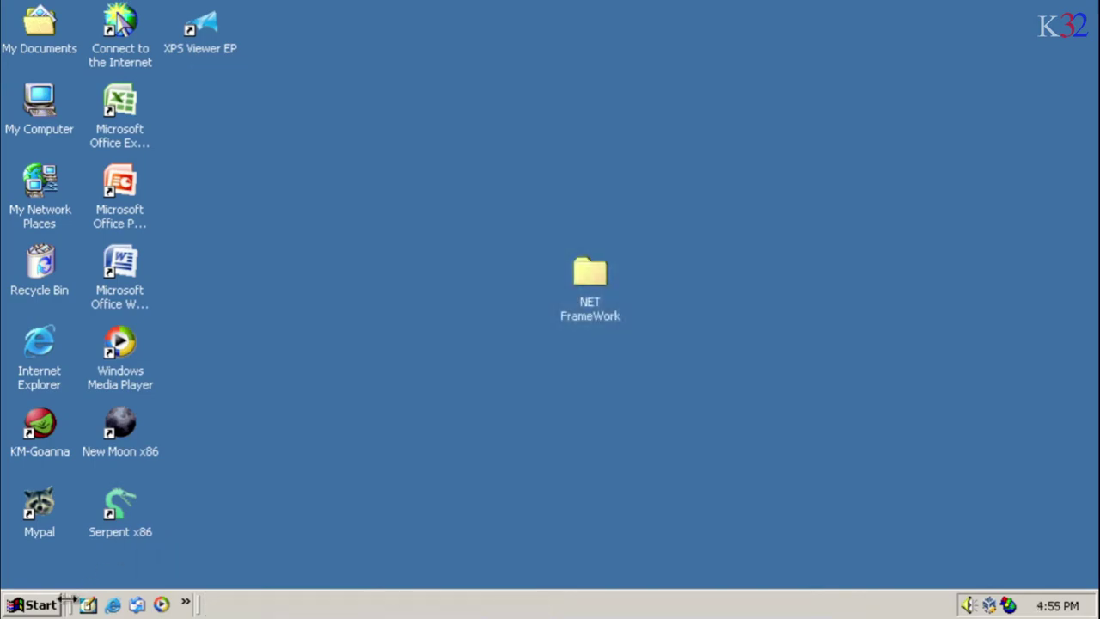
- Restart Windows 2000 after the .NET Framework 4.0 installation
click(58, 603)
click(94, 572)
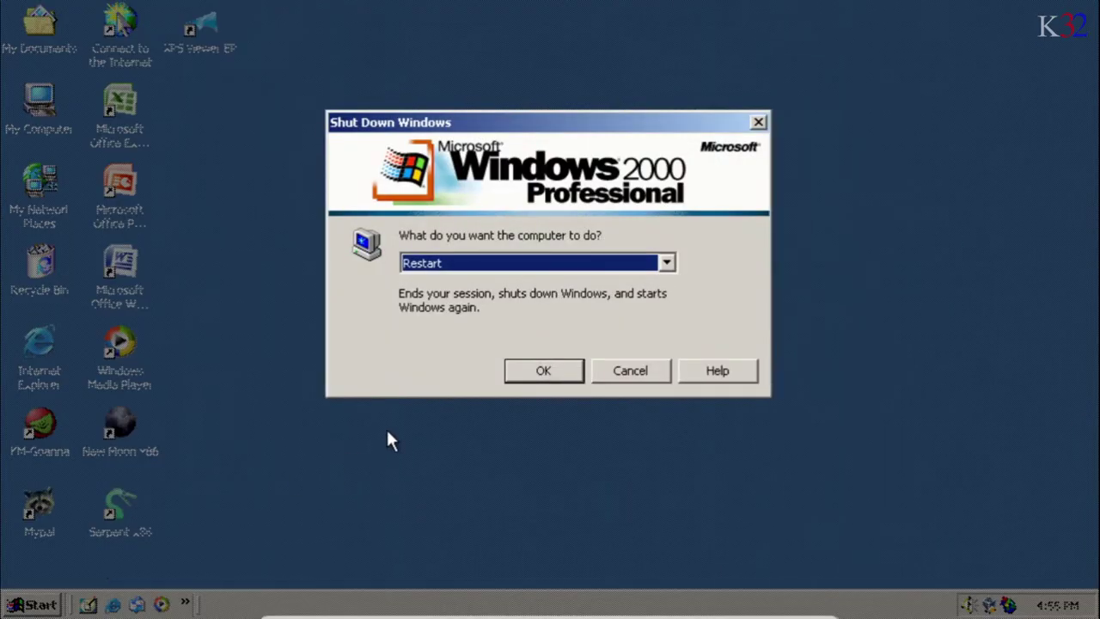
click(581, 267)
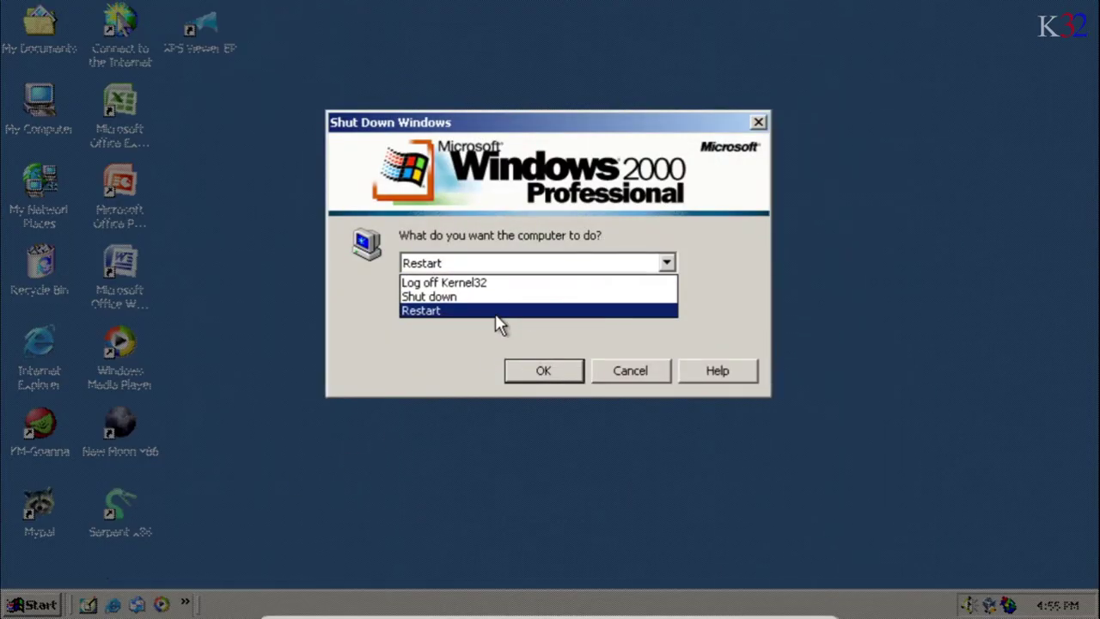
click(495, 311)
click(518, 369)
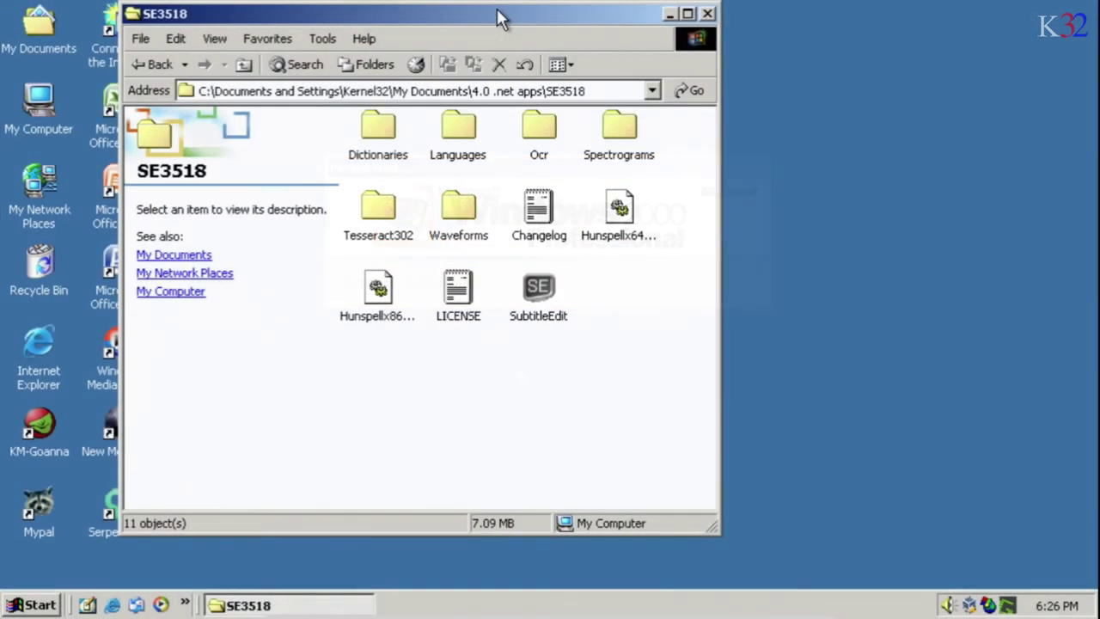
- Move the SE3518 folder window aside and launch SubtitleEdit from it
drag(500, 19, 642, 28)
double_click(693, 327)
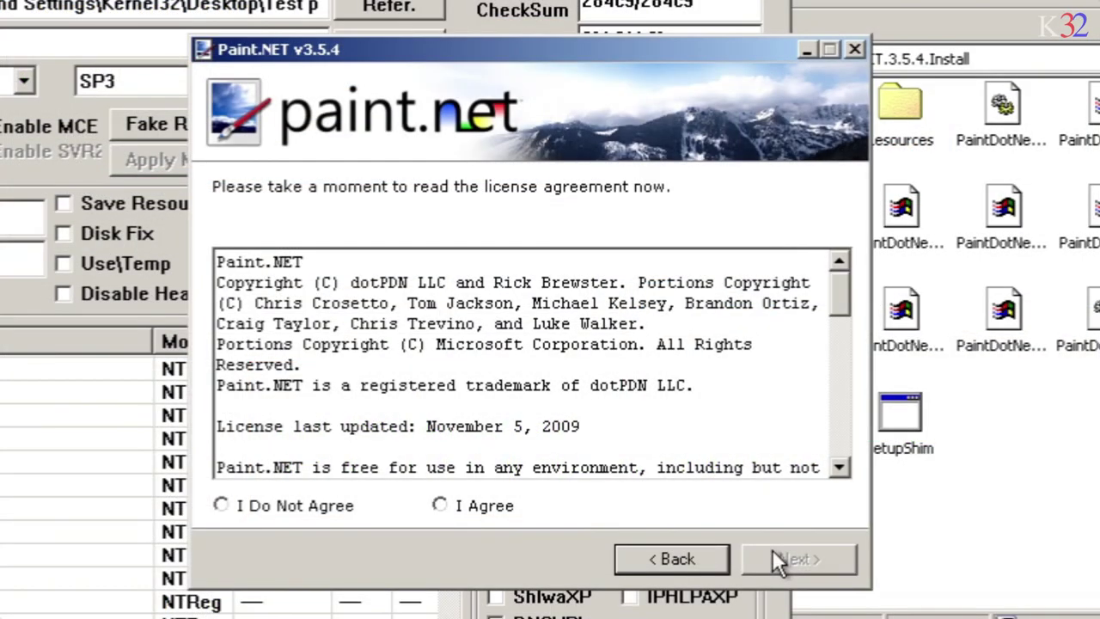
- Agree to the Paint.NET v3.5.4 license and continue the installation
click(477, 502)
click(791, 556)
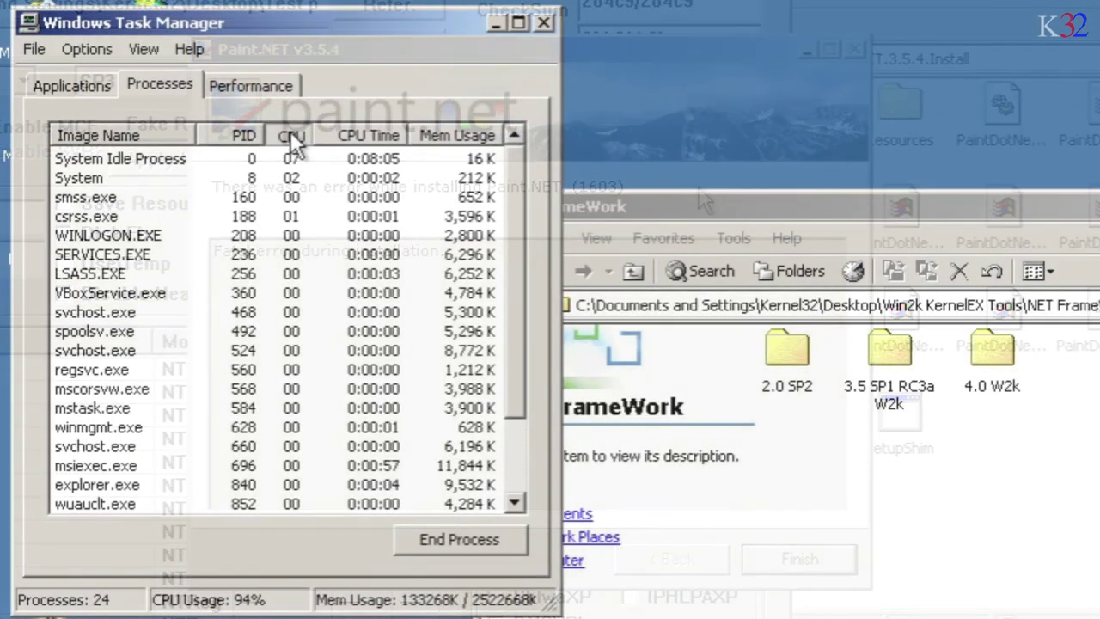
- Sort the running processes by CPU usage, examine the busiest one, and close Task Manager
click(289, 130)
click(92, 158)
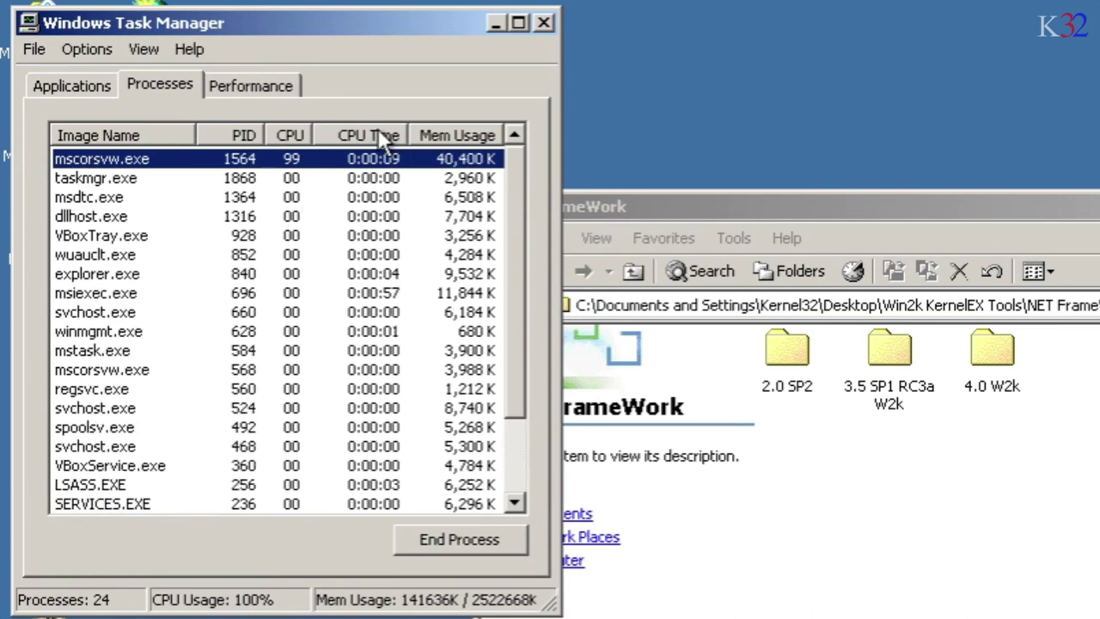
click(542, 18)
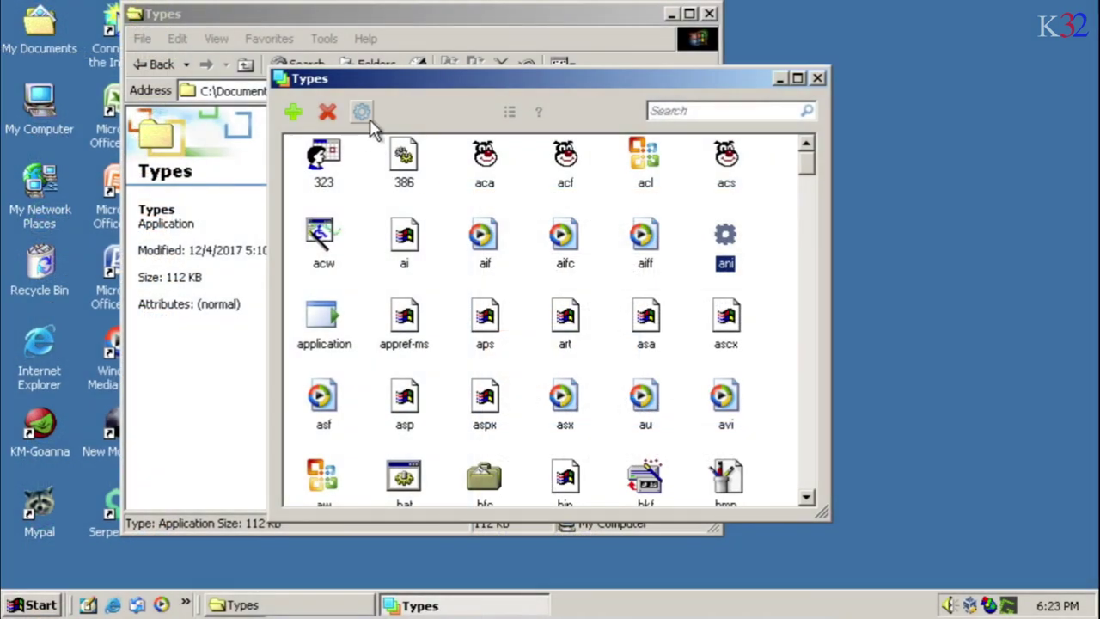
- Open the properties of the ani file type in Types and view its actions and icon settings
click(361, 113)
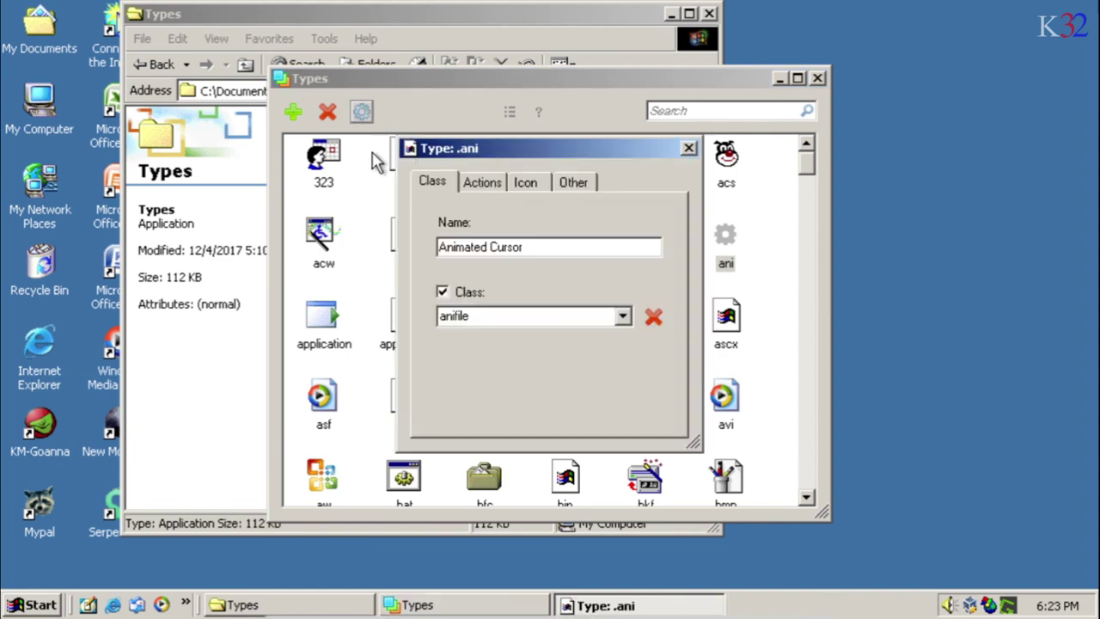
click(473, 187)
click(546, 180)
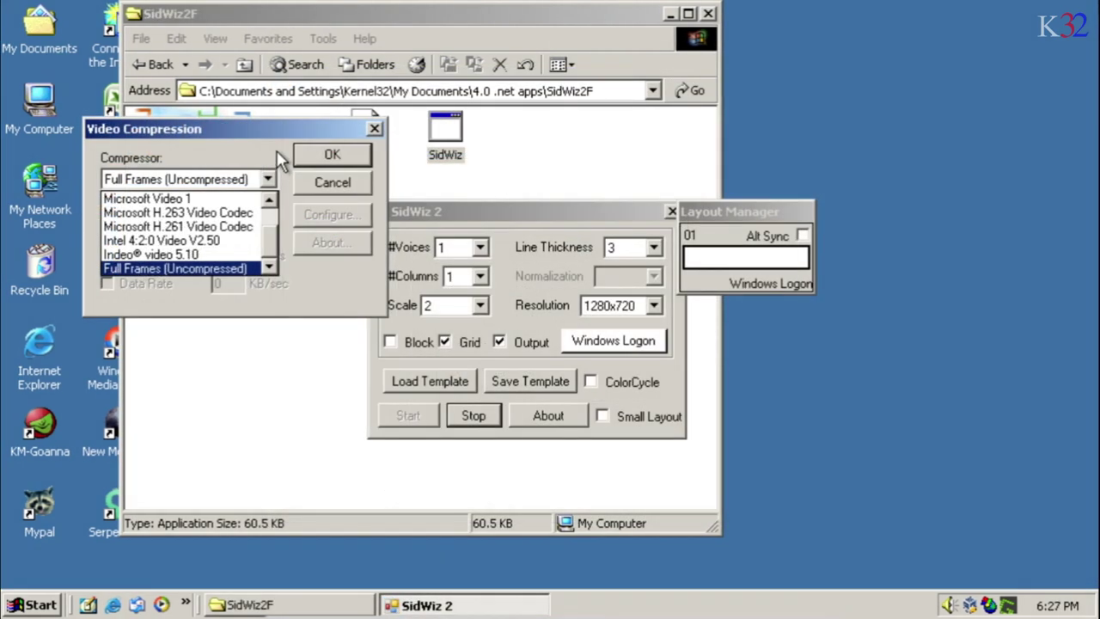
- Confirm Full Frames (Uncompressed) as the video compressor for the SidWiz 2 output
click(309, 153)
click(331, 155)
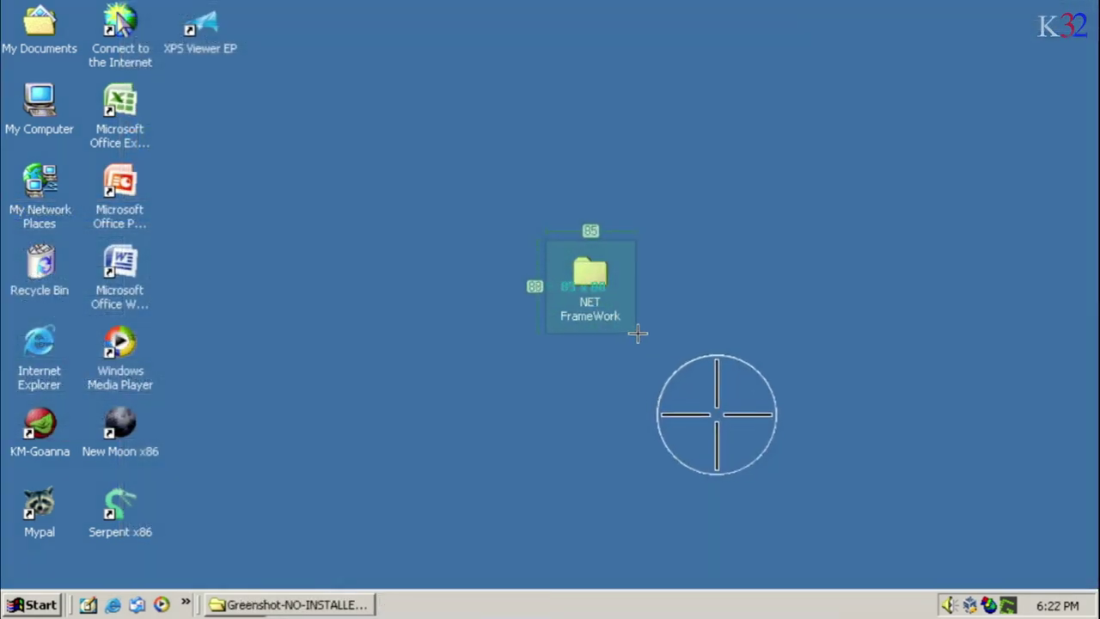
- Capture a region of about 85 × 88 pixels around the NET FrameWork desktop folder with Greenshot and choose to save it through a dialog
click(636, 331)
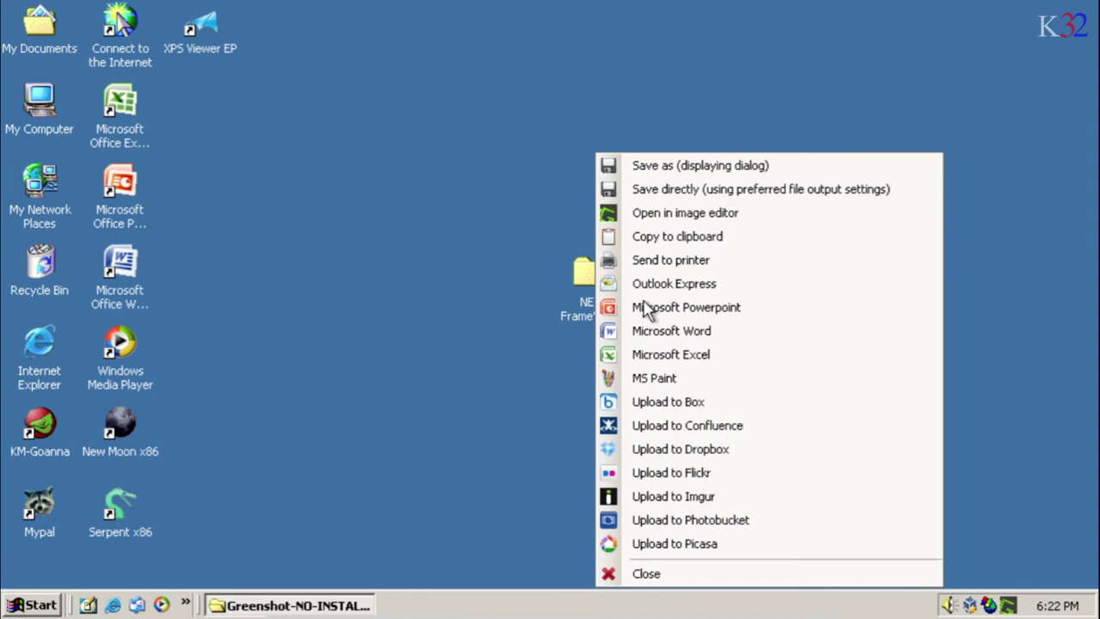
click(625, 165)
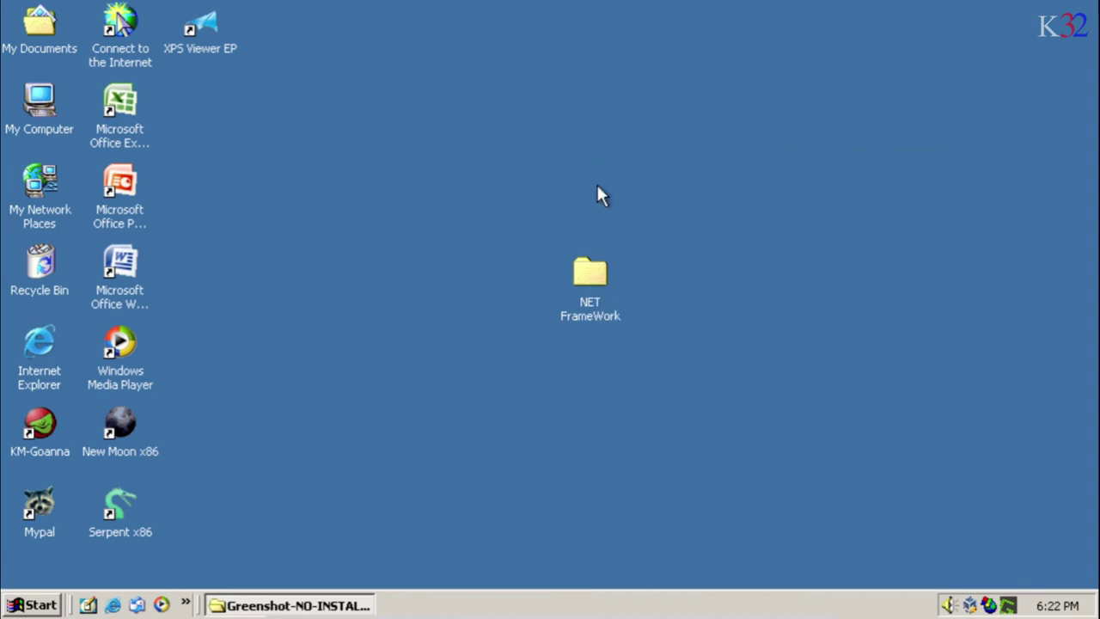